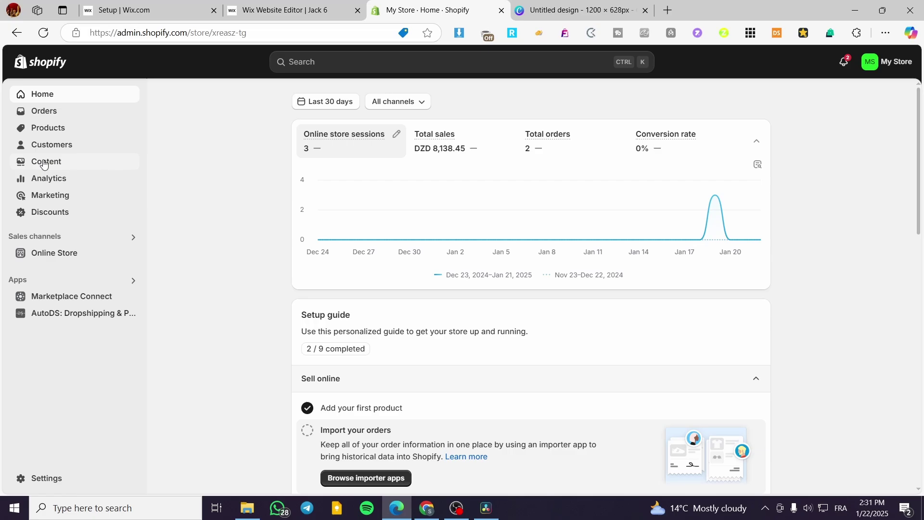
Step: Open the Products page listing the car vacuum cleaner product
left_click(48, 131)
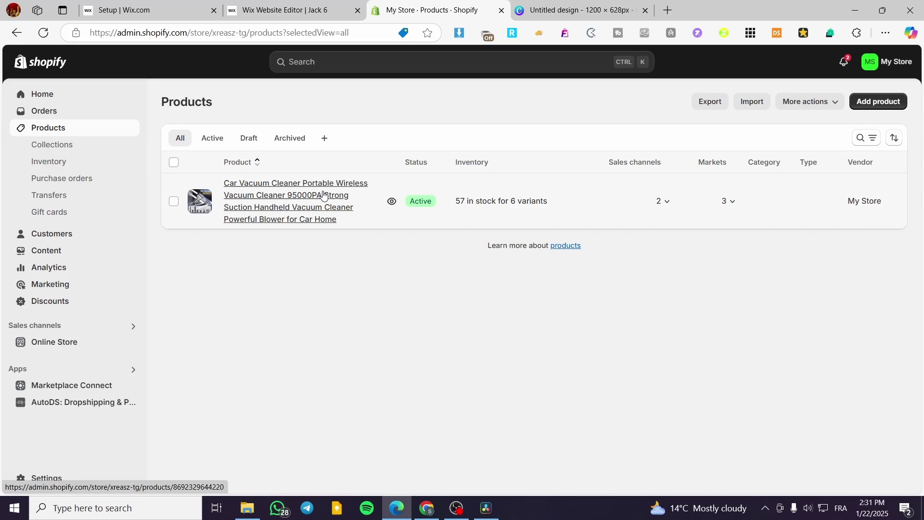
Step: Open the Car Vacuum Cleaner product and scroll down to its Variants section
left_click(324, 195)
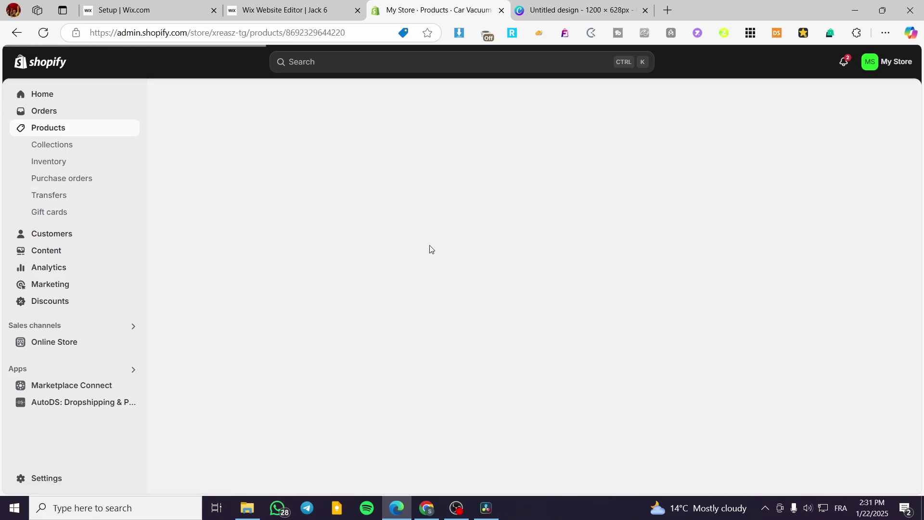
scroll(500, 301, "down", 4)
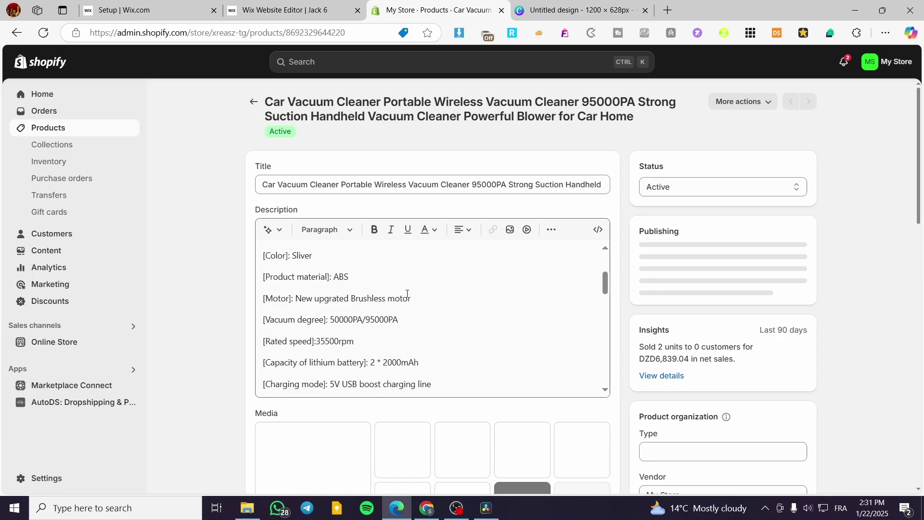
scroll(287, 300, "down", 6)
scroll(337, 318, "down", 5)
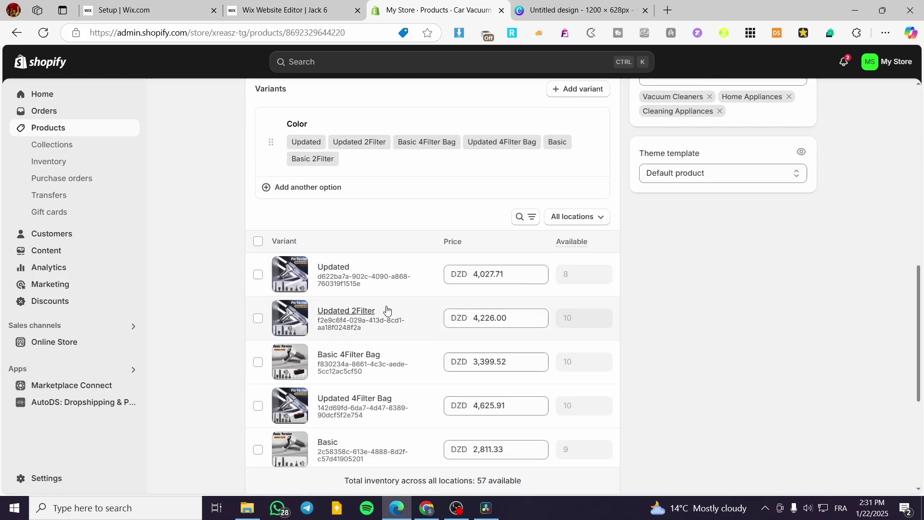
scroll(419, 270, "up", 8)
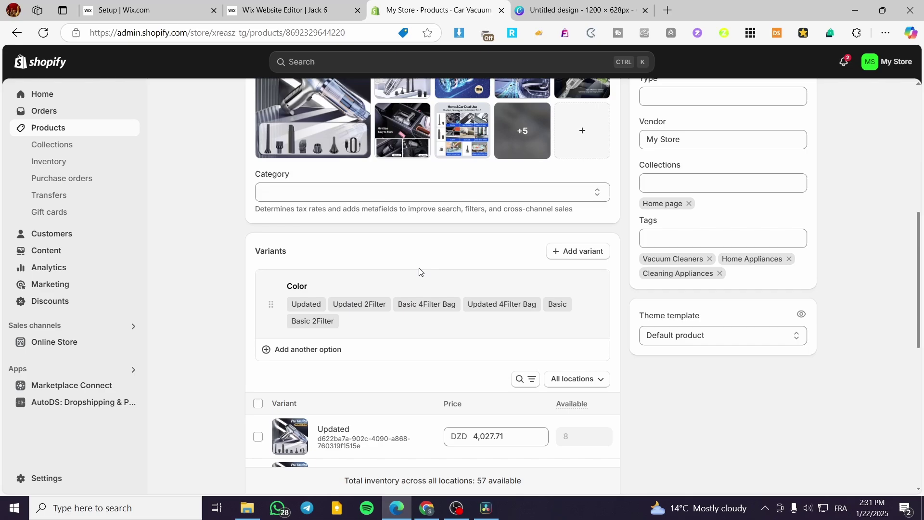
scroll(380, 269, "down", 5)
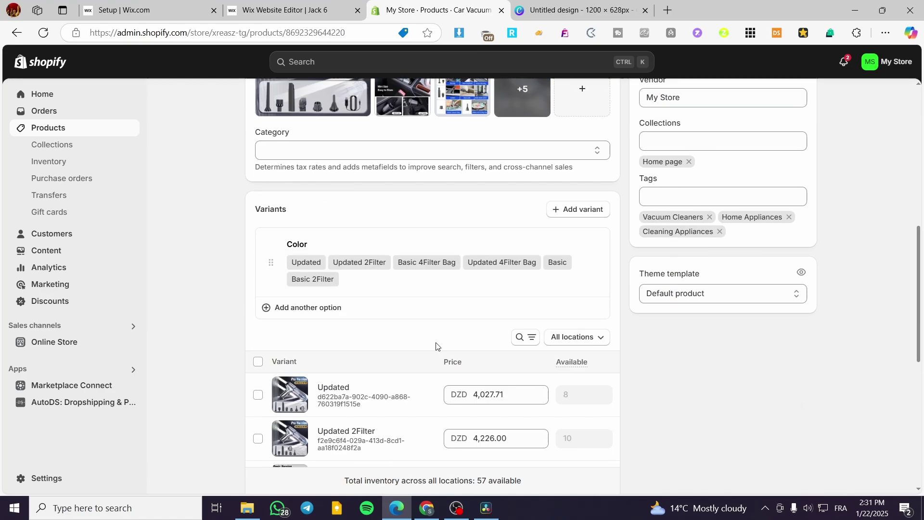
scroll(404, 347, "down", 6)
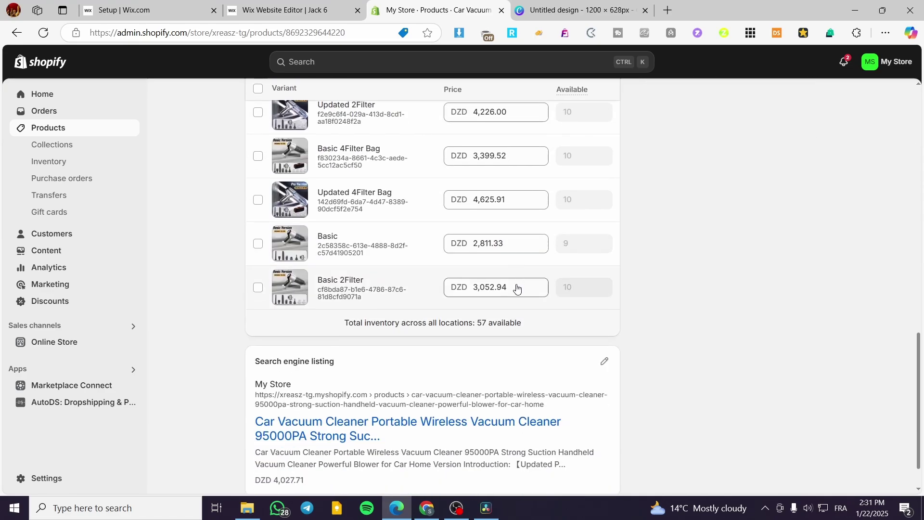
scroll(400, 287, "up", 9)
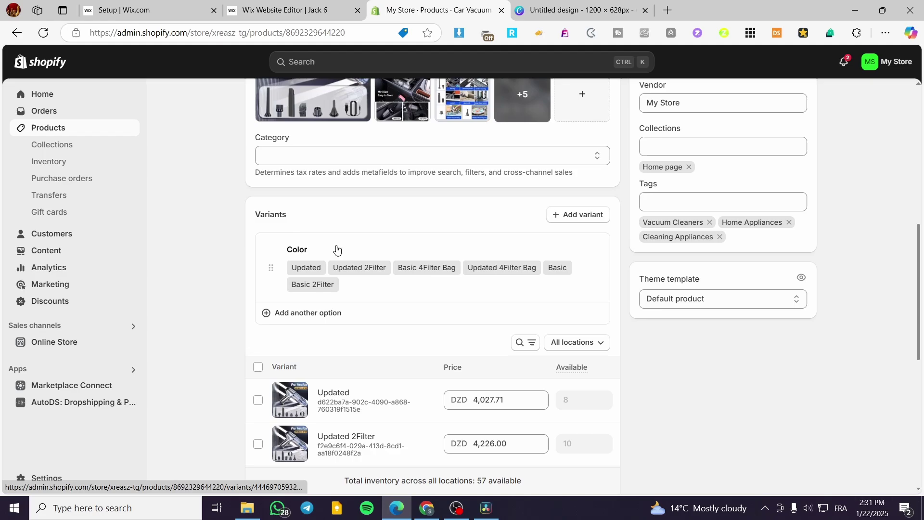
scroll(409, 284, "up", 10)
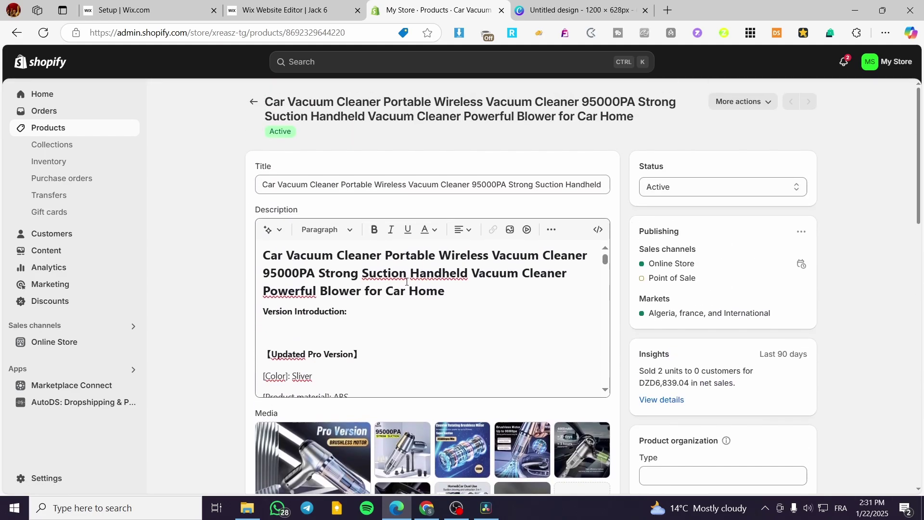
scroll(414, 278, "down", 4)
scroll(414, 278, "down", 10)
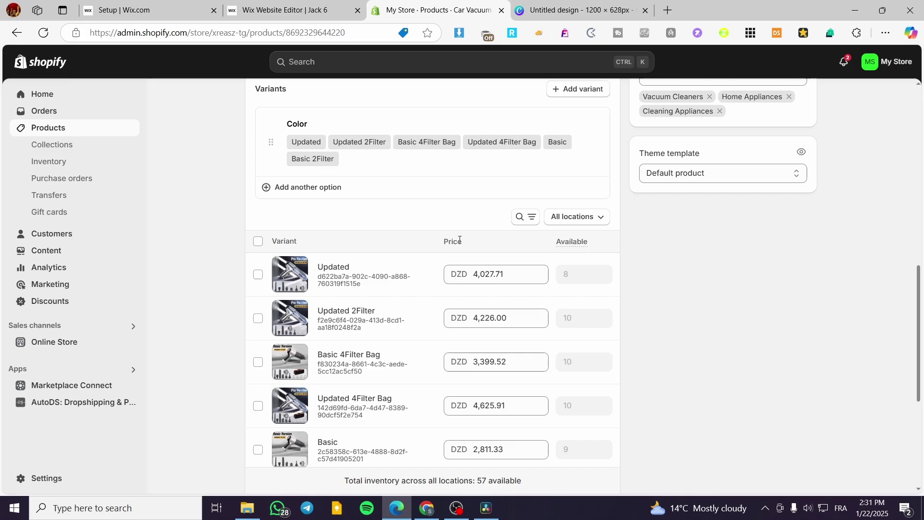
Step: Check the prices of all six variants, from Updated to Basic 2Filter
triple_click(510, 274)
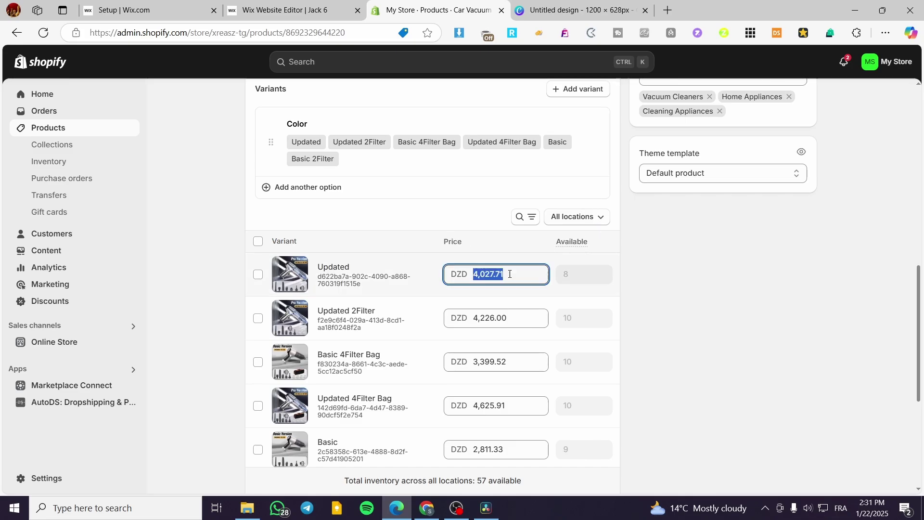
scroll(408, 299, "down", 1)
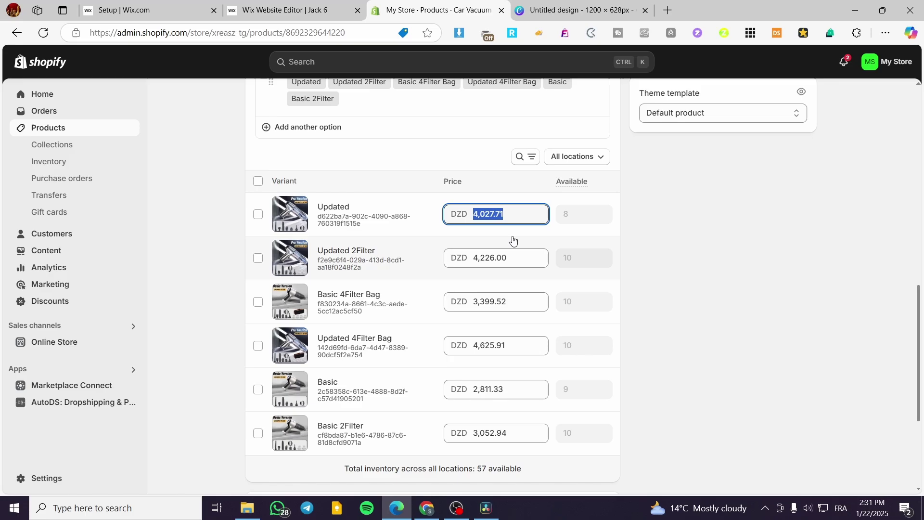
left_click(527, 260)
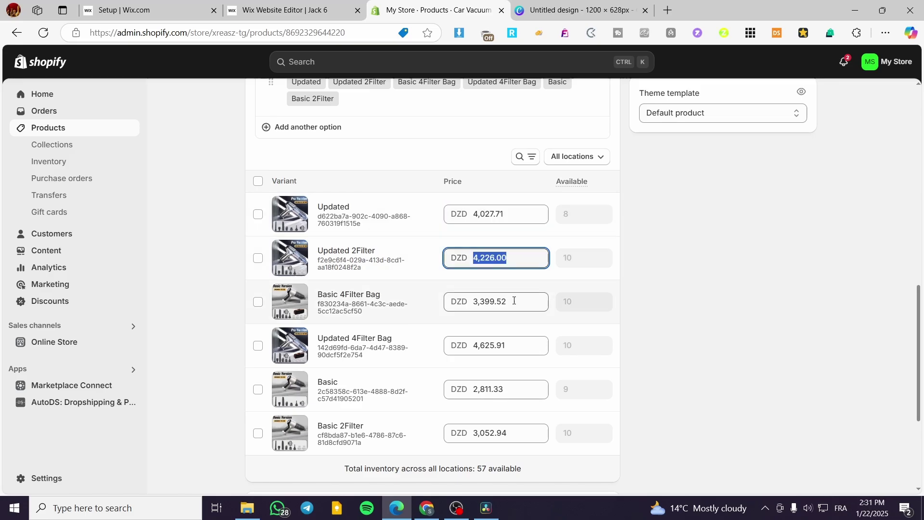
left_click(523, 302)
left_click(518, 346)
left_click(511, 389)
left_click(501, 435)
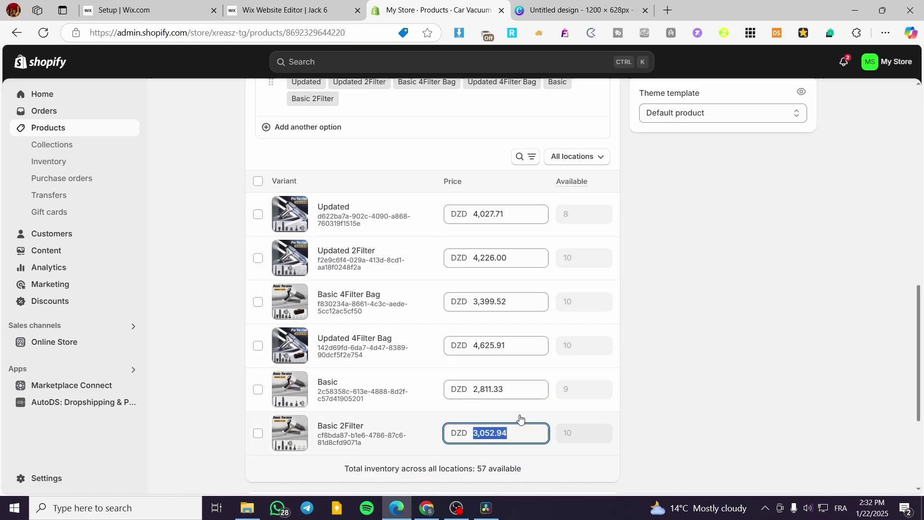
scroll(496, 337, "down", 3)
scroll(479, 272, "up", 15)
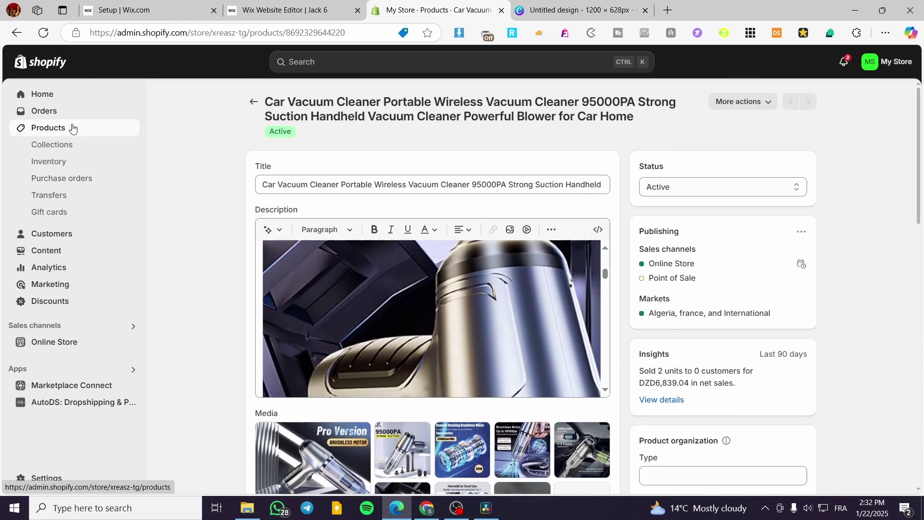
Step: Start a new product from the Products list
left_click(72, 128)
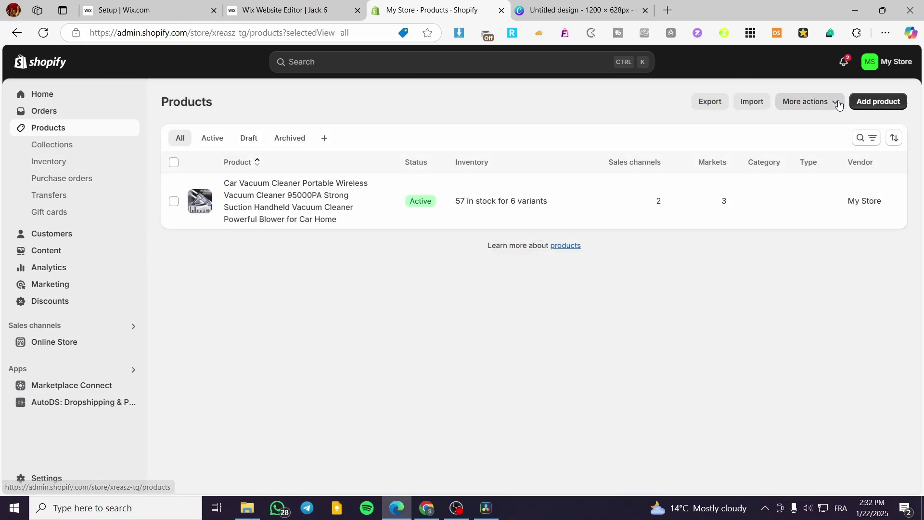
left_click(885, 102)
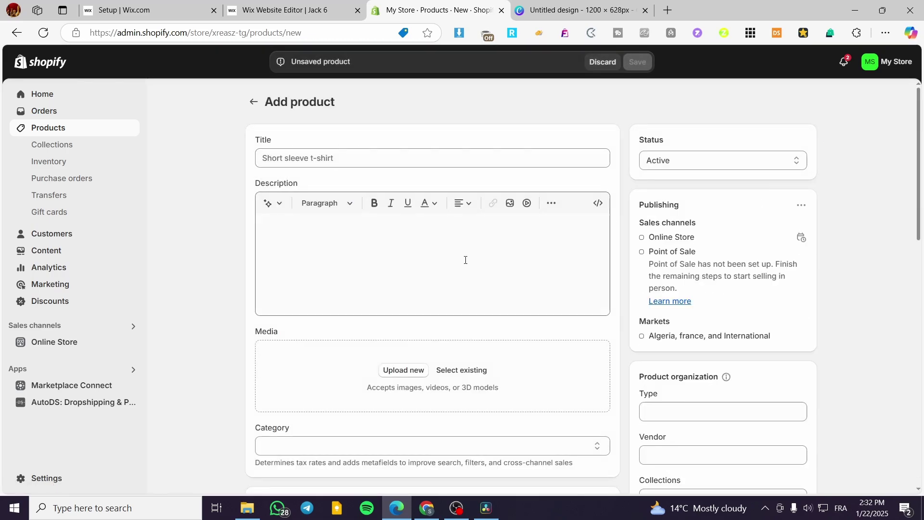
scroll(304, 260, "down", 6)
Step: Set the new product's price to DZD 100.00
left_click(303, 236)
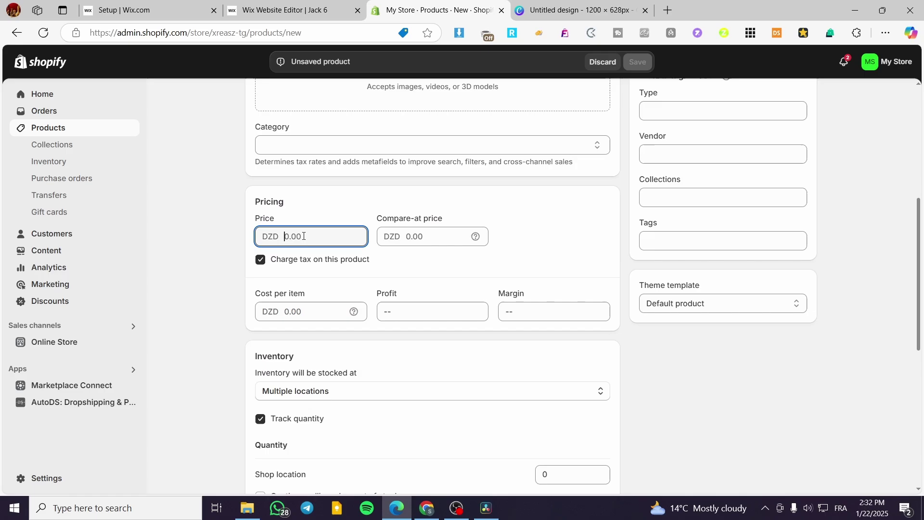
type("100")
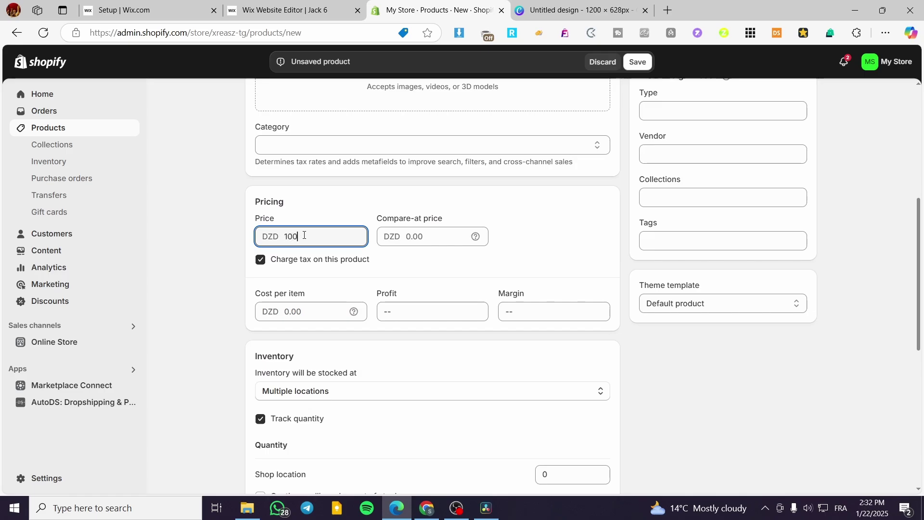
left_click(244, 235)
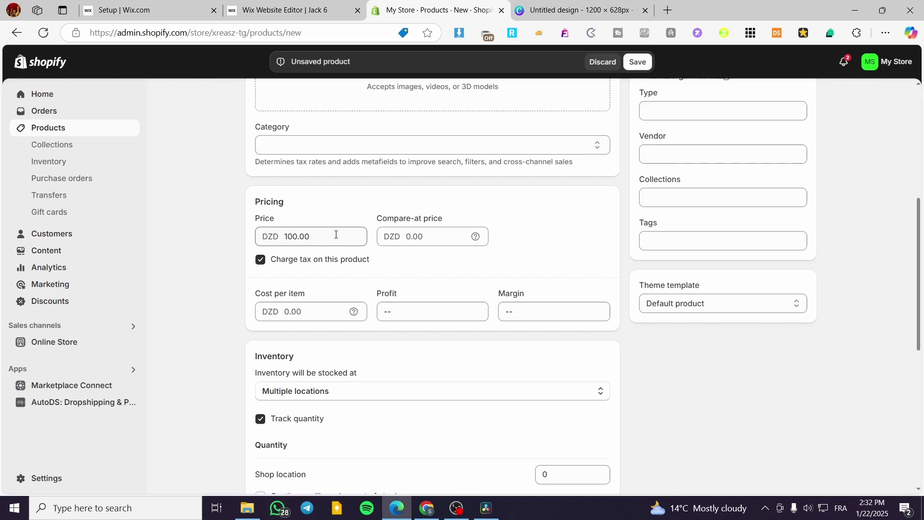
scroll(337, 236, "down", 3)
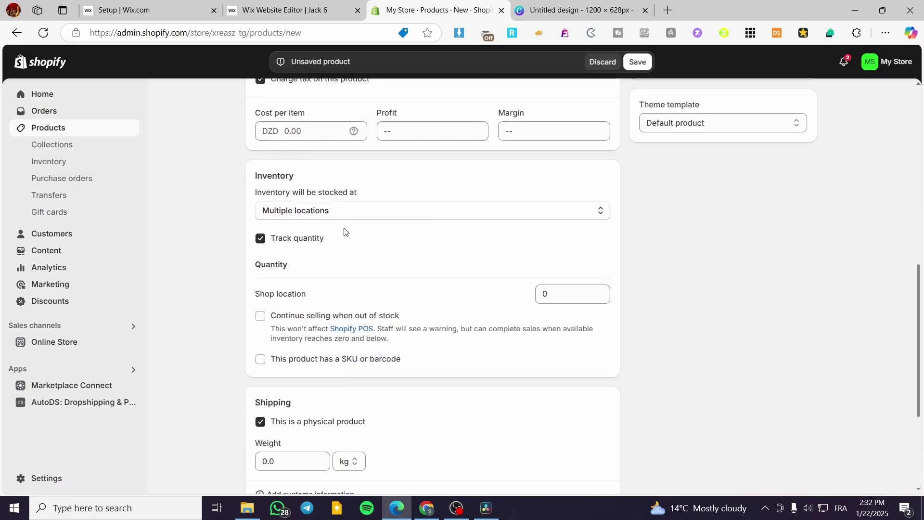
scroll(342, 231, "down", 3)
scroll(344, 229, "up", 1)
scroll(346, 229, "down", 1)
scroll(345, 228, "down", 1)
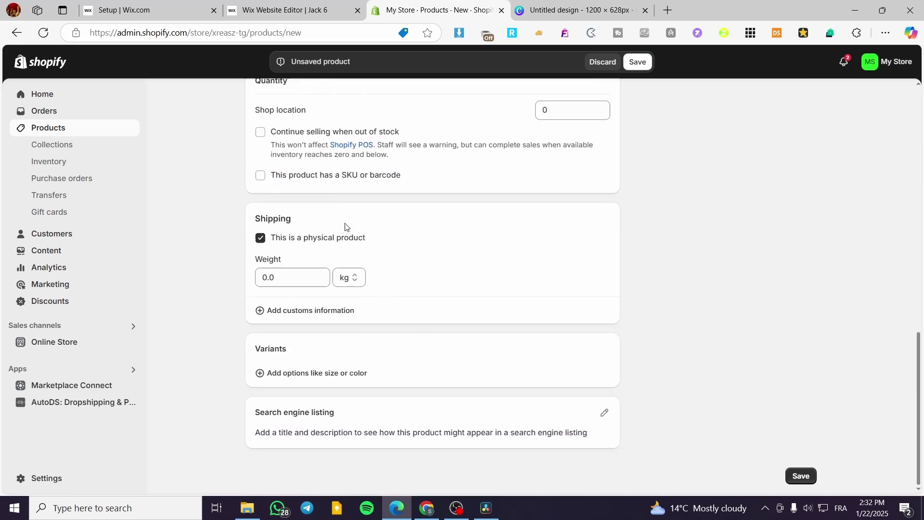
scroll(345, 227, "up", 2)
scroll(351, 203, "down", 2)
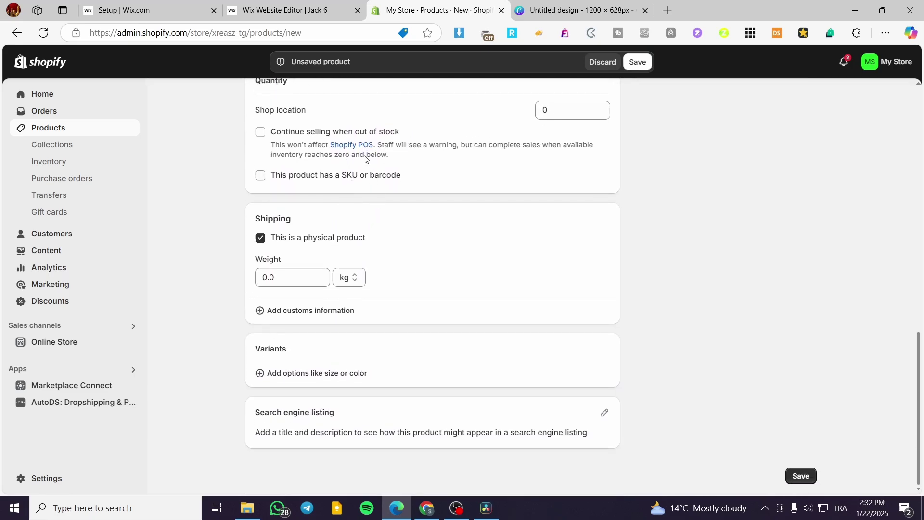
double_click(265, 358)
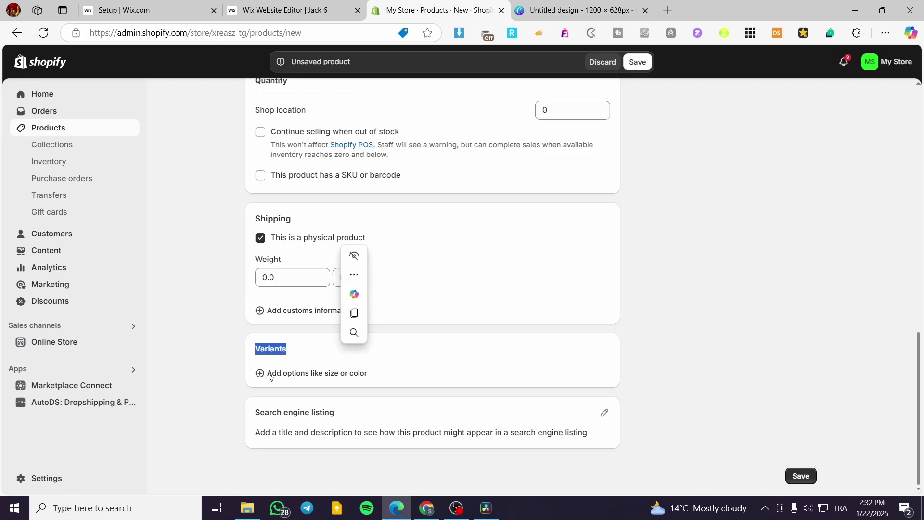
Step: Add a Size option with values L, M and S
left_click(319, 373)
scroll(337, 378, "down", 2)
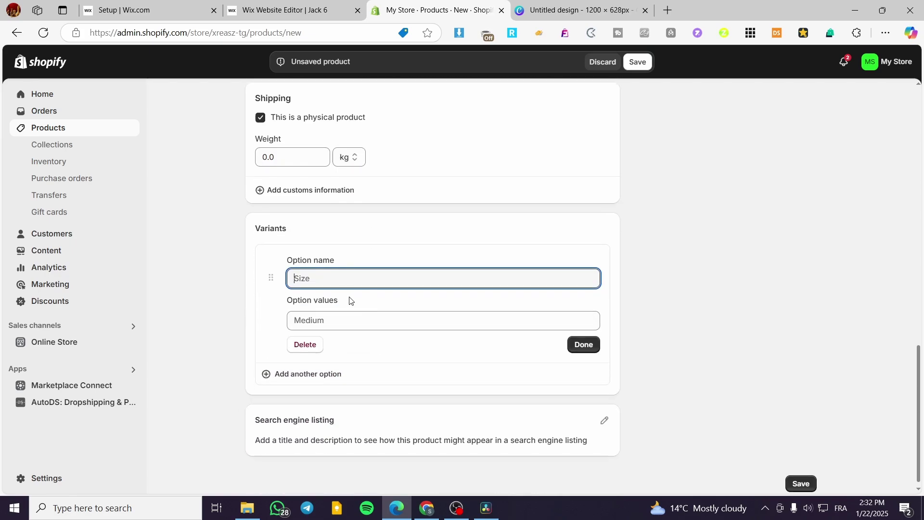
type("Size")
left_click(332, 319)
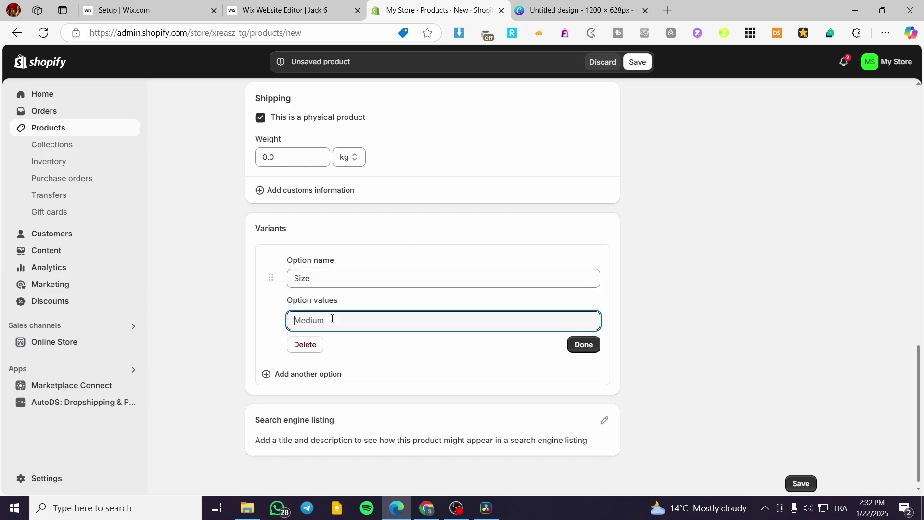
type("L")
key("Return")
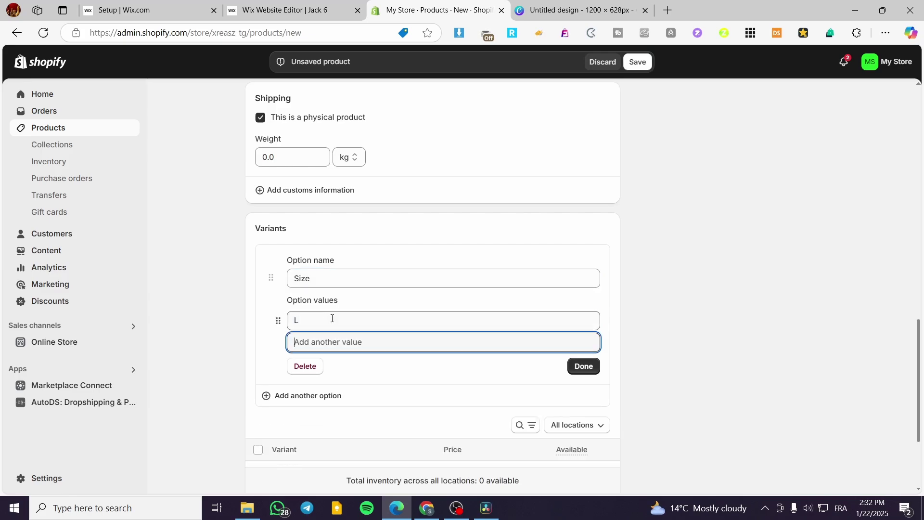
type("M")
key("Return")
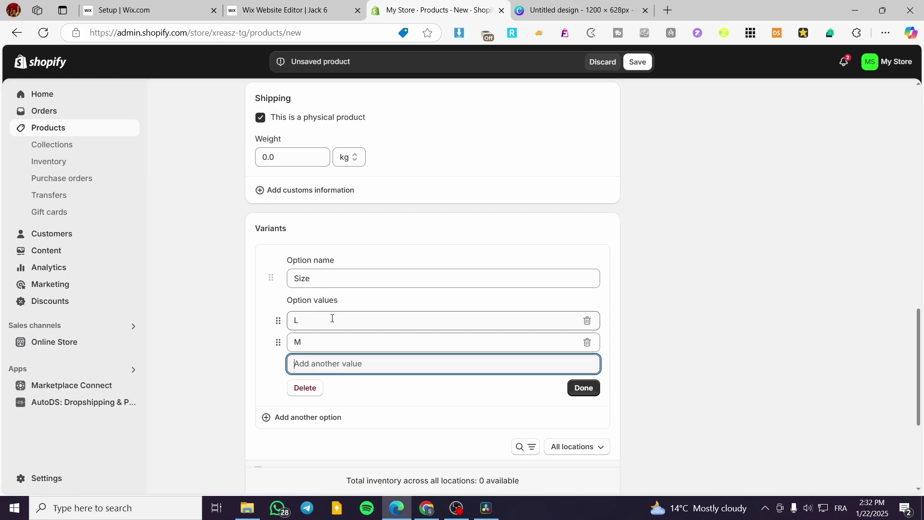
type("S")
key("Return")
left_click(583, 409)
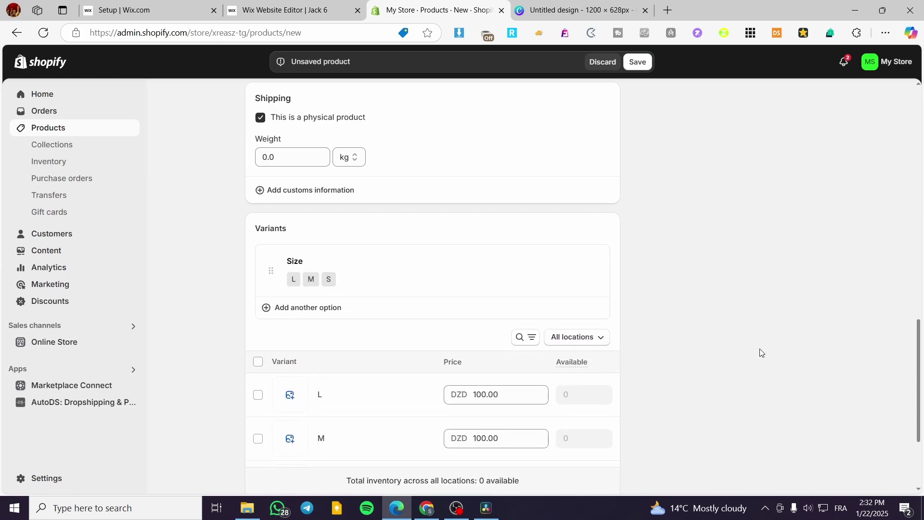
Step: Select the L variant's price for editing
scroll(510, 308, "down", 1)
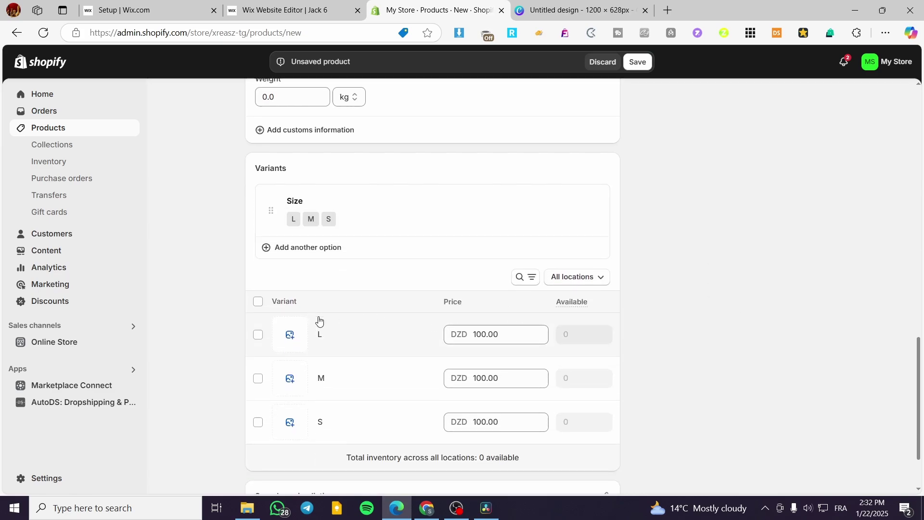
scroll(356, 317, "down", 1)
left_click(509, 274)
double_click(483, 273)
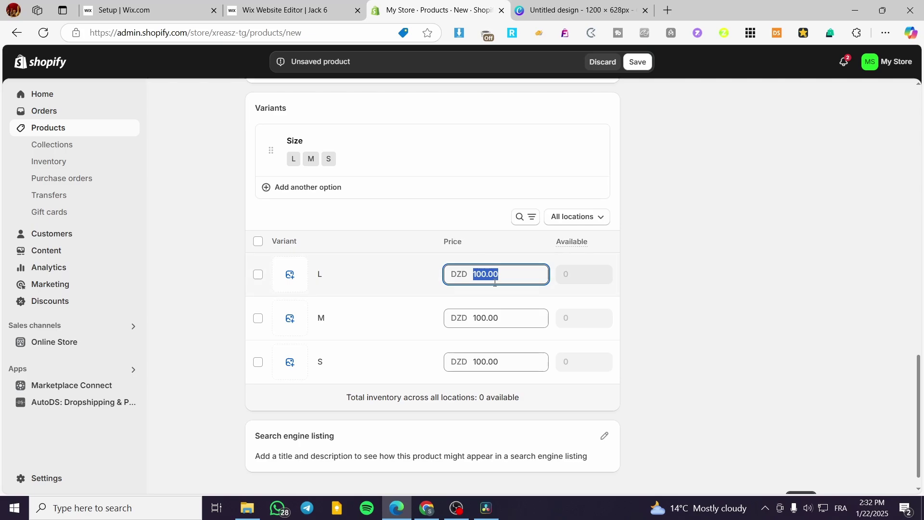
Step: Price the L, M and S variants at 120.00, 100.00 and 80.00 DZD
type("120")
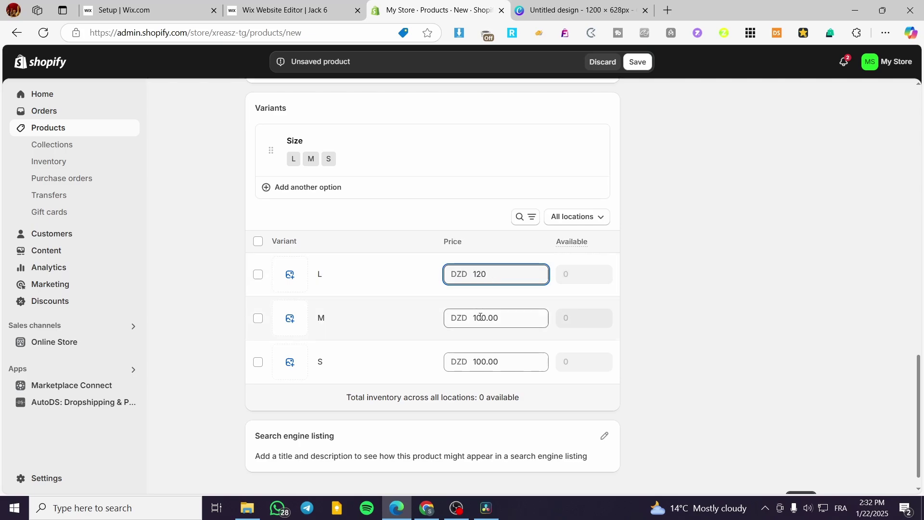
double_click(485, 318)
type("100")
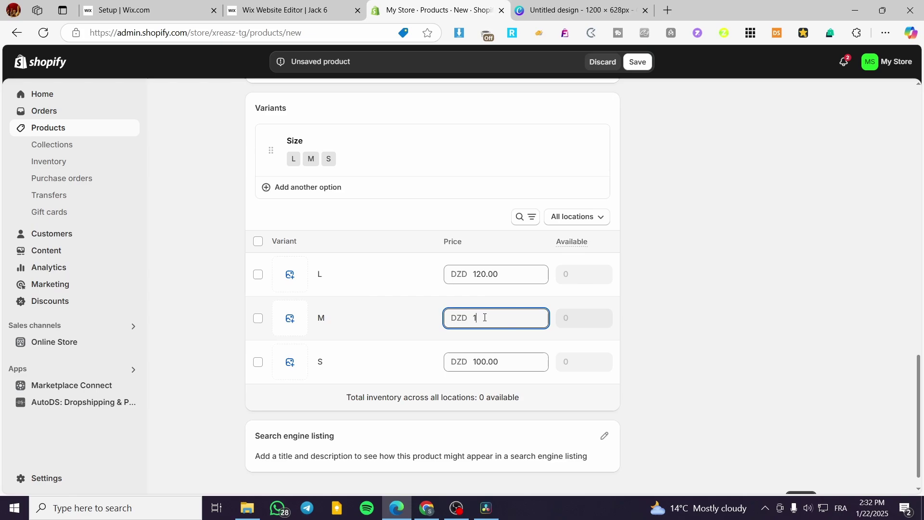
double_click(485, 362)
type("80")
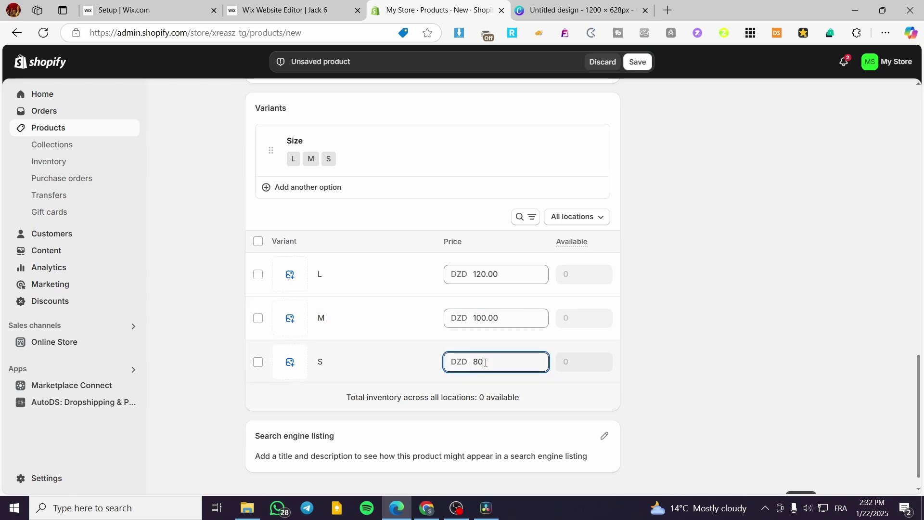
left_click(662, 344)
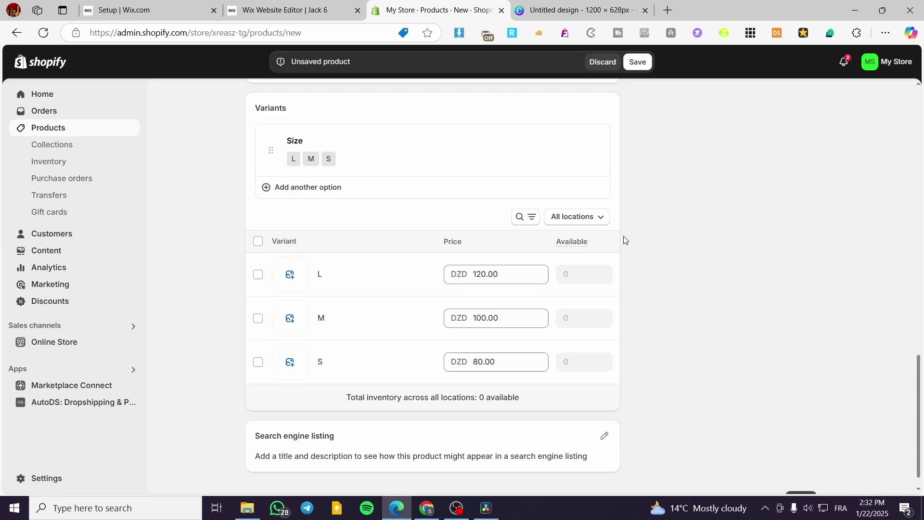
scroll(624, 240, "up", 6)
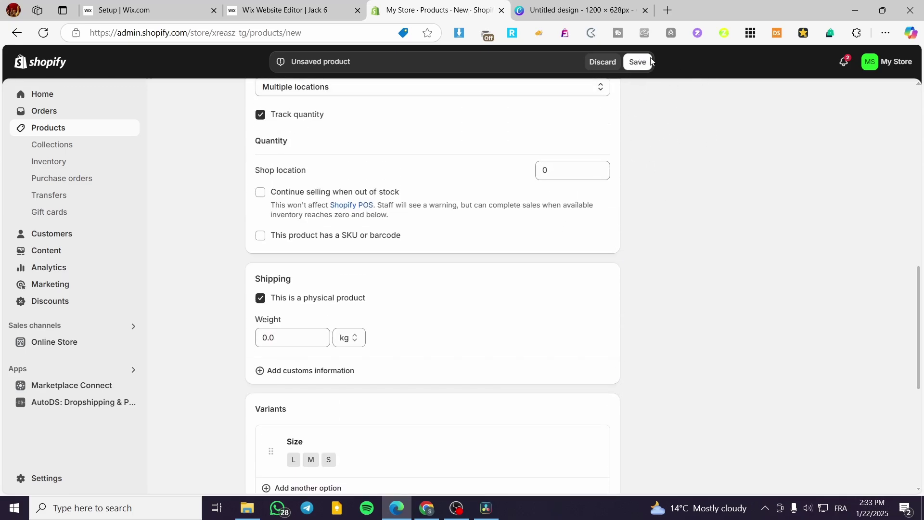
Step: Try saving the untitled product, then discard it after the 'Title can't be blank' error
scroll(557, 264, "down", 6)
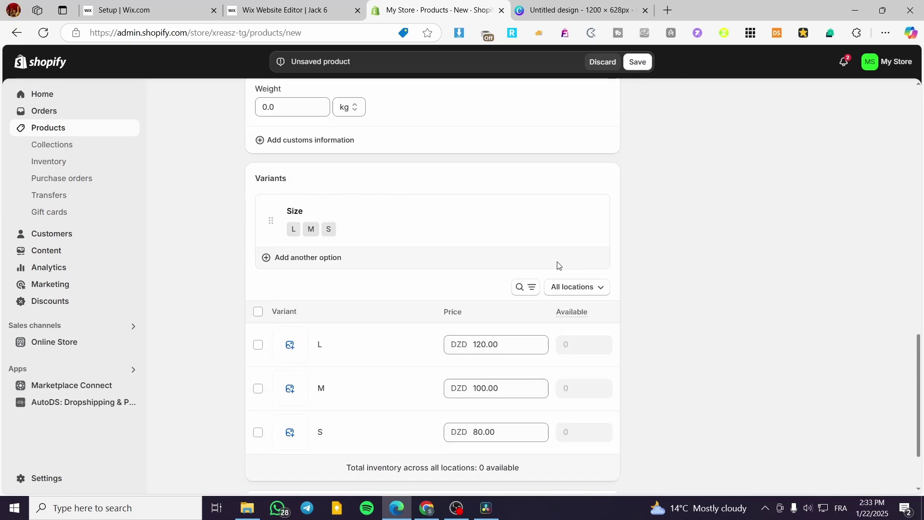
left_click(637, 63)
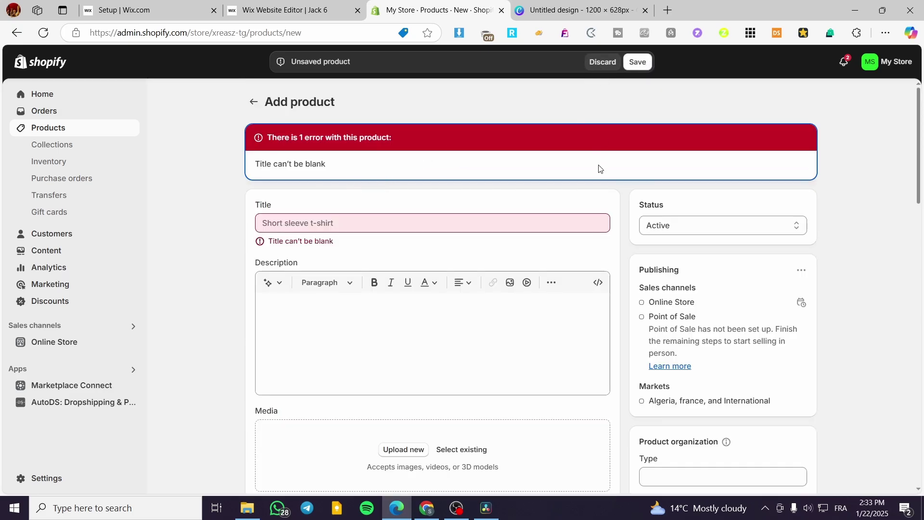
scroll(592, 166, "down", 9)
left_click(598, 62)
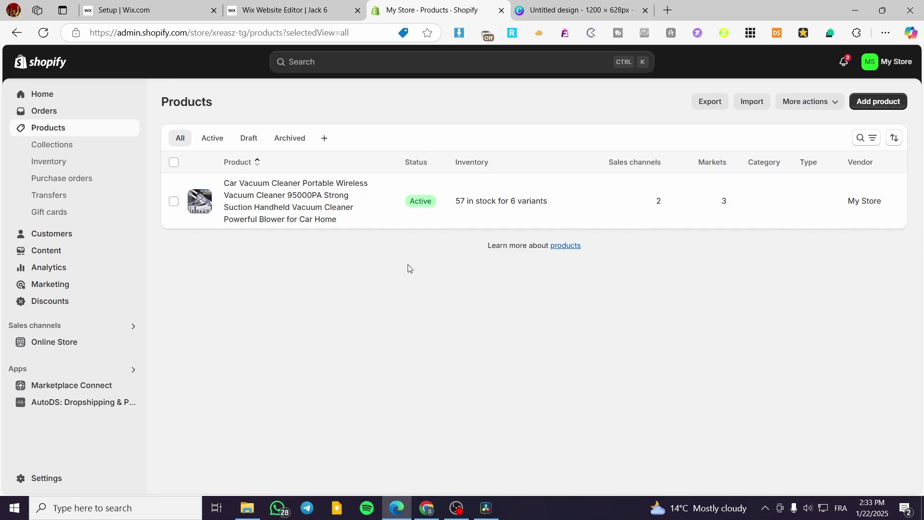
Step: Go back to the unsaved new product form with its Size variants
key("alt+Left")
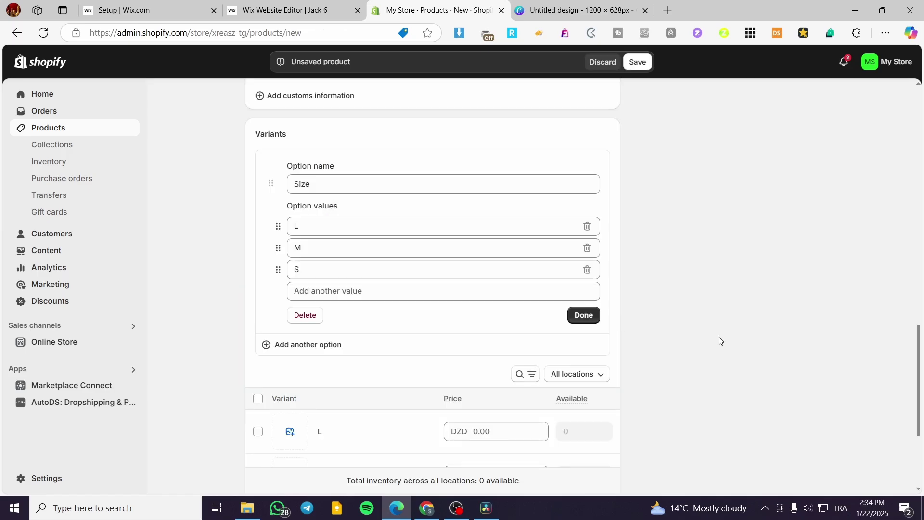
scroll(722, 347, "down", 4)
left_click(490, 253)
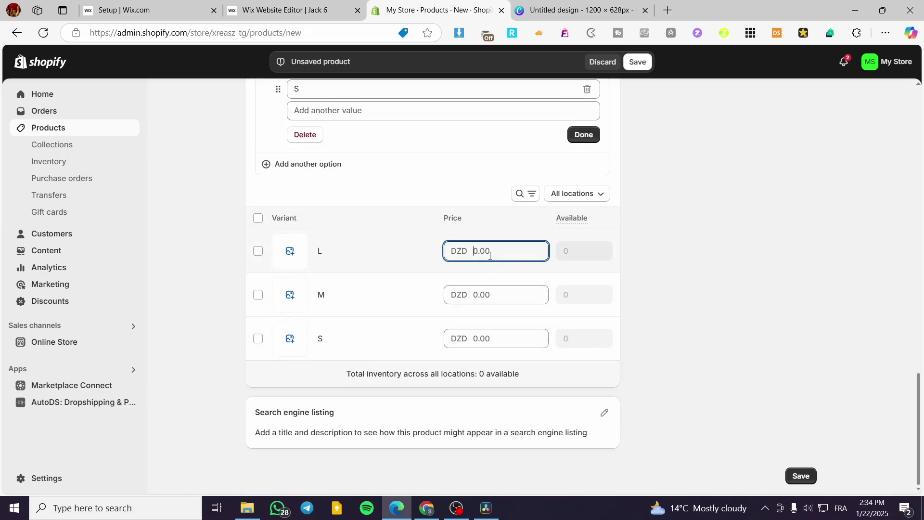
scroll(427, 251, "up", 4)
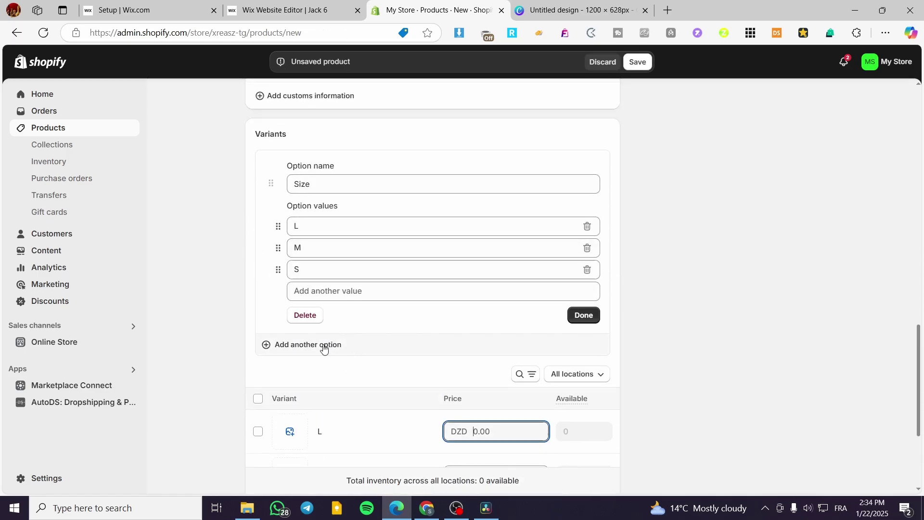
Step: Add a Color option with values Black, White and Yellow
left_click(324, 345)
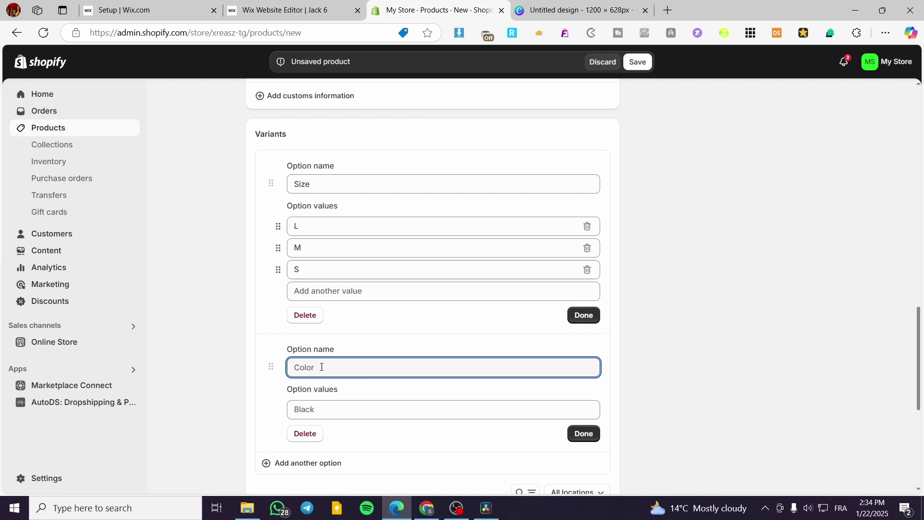
type("Color")
left_click(319, 411)
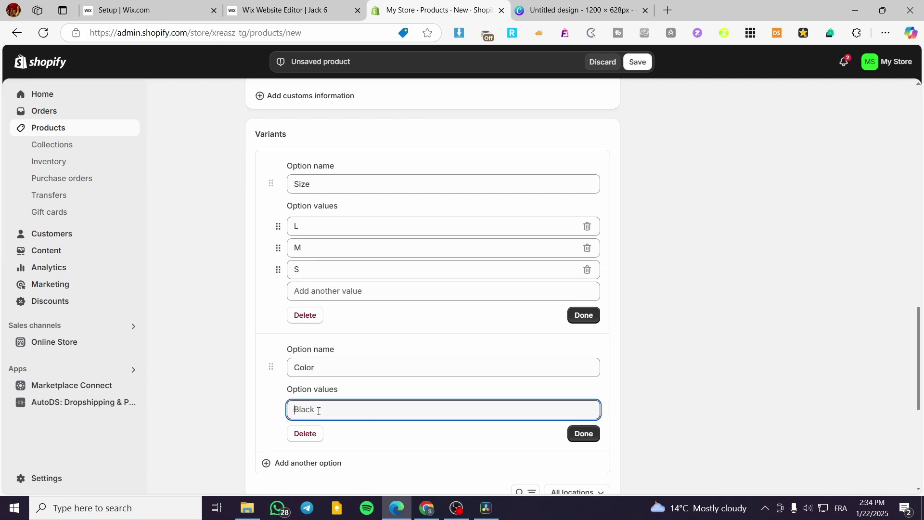
type("Black")
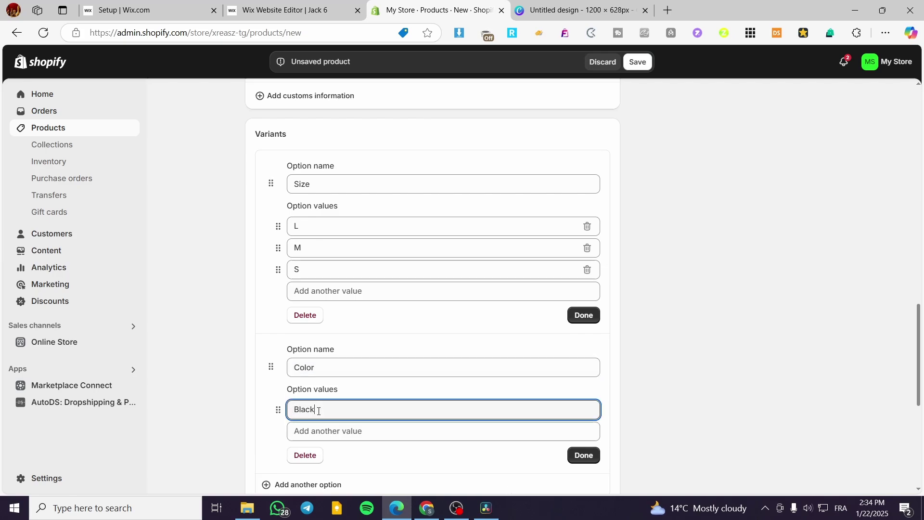
key("Tab")
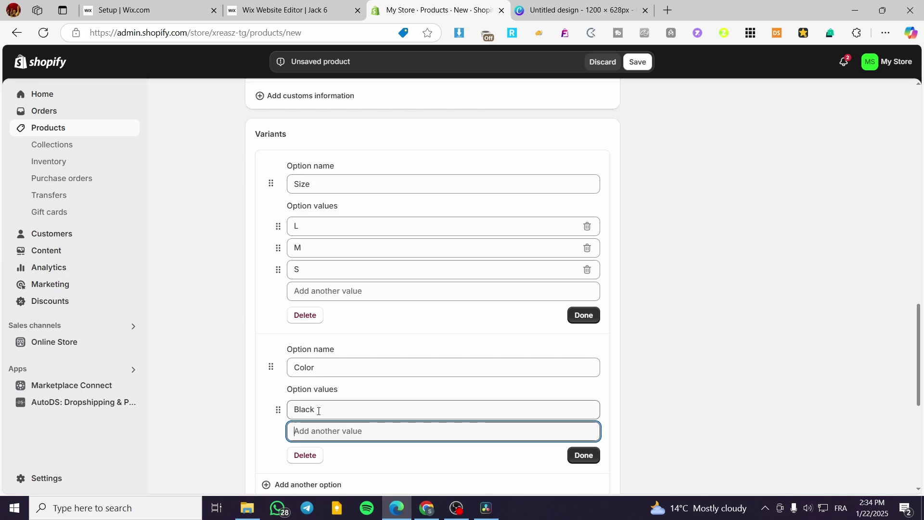
type("White")
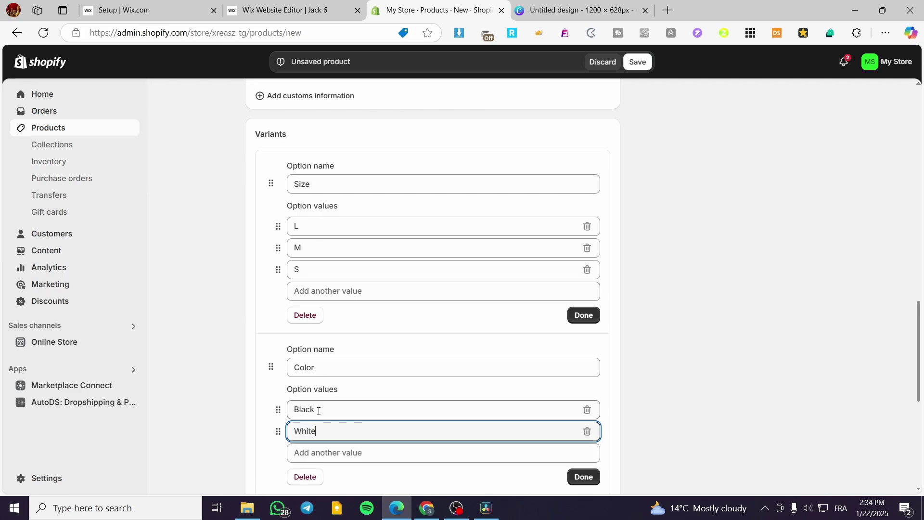
key("Tab")
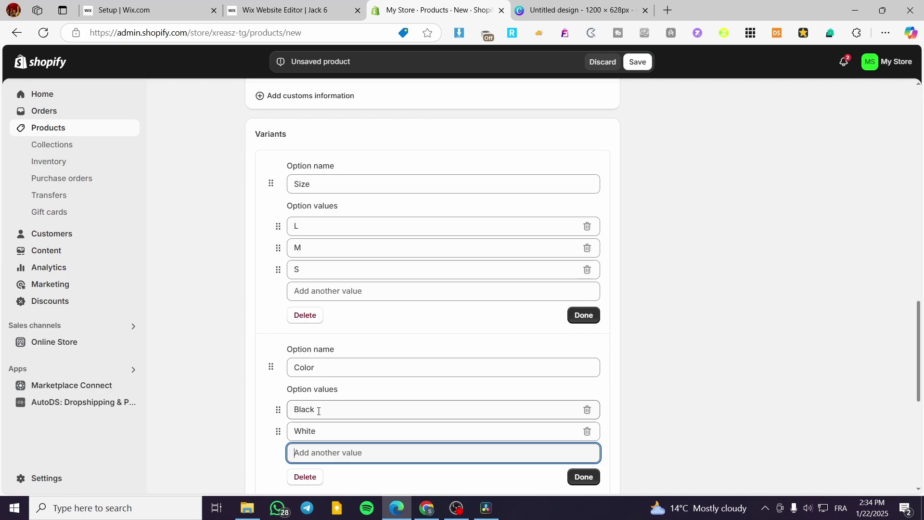
type("YEl")
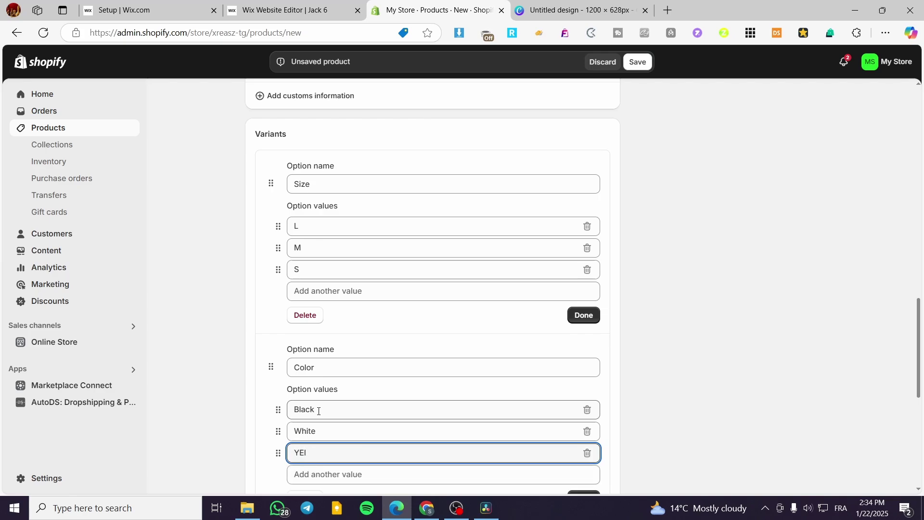
type("lowlloo")
key("BackSpace")
type("w")
key("Return")
left_click(583, 315)
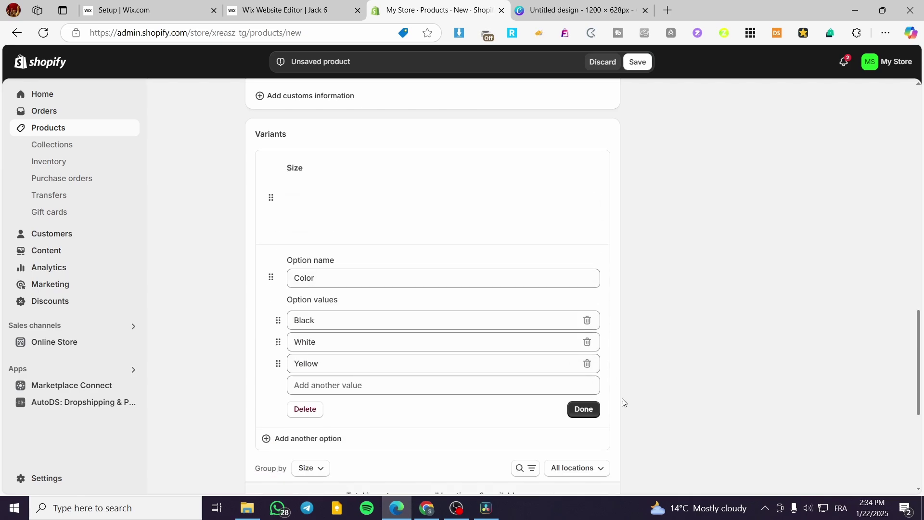
Step: Close the Color option editor, leaving nine variants grouped by Size, and open Group by
left_click(584, 367)
scroll(721, 334, "down", 2)
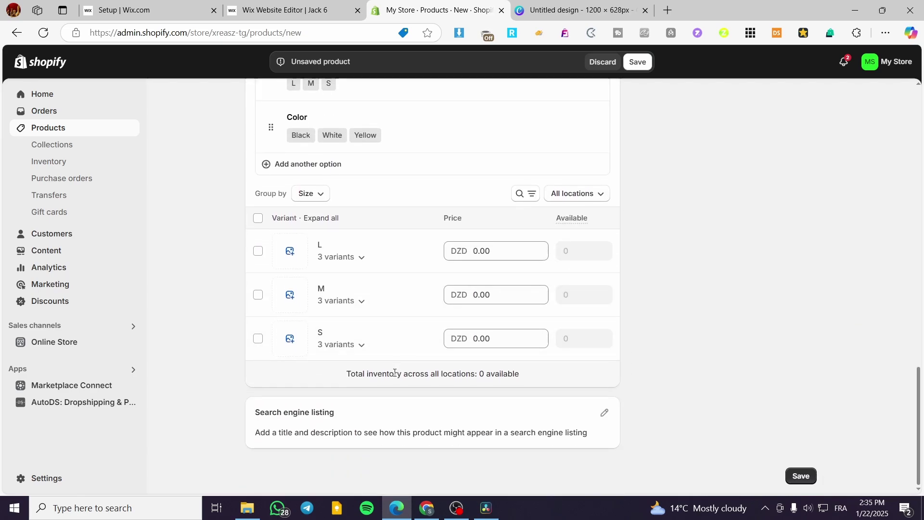
scroll(334, 252, "up", 5)
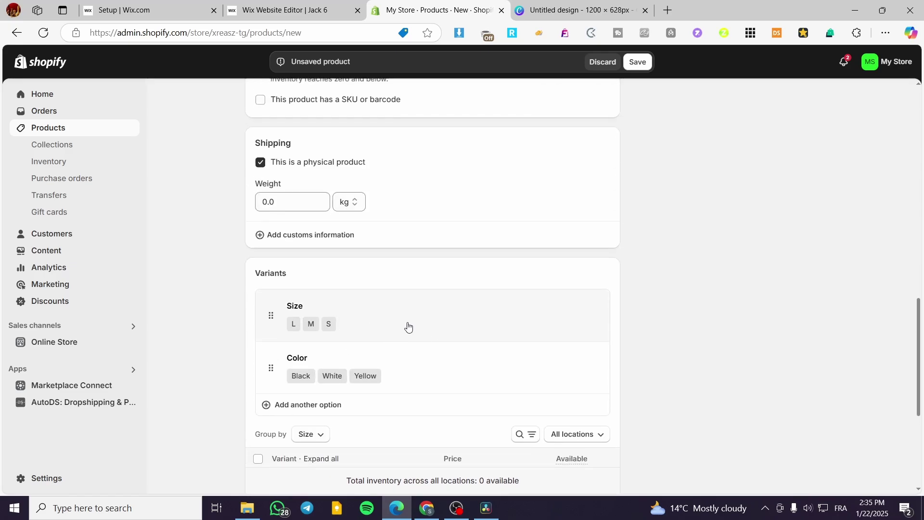
left_click(448, 361)
scroll(515, 361, "down", 3)
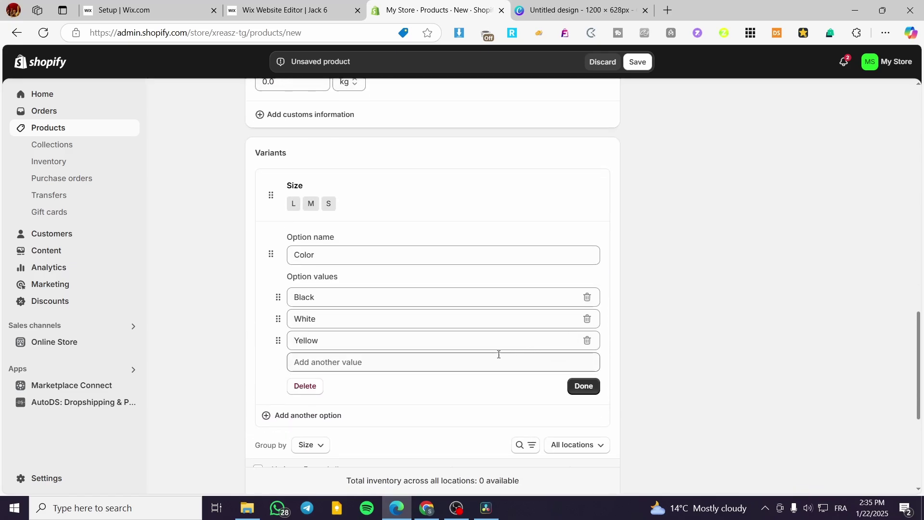
left_click(587, 392)
scroll(601, 385, "down", 3)
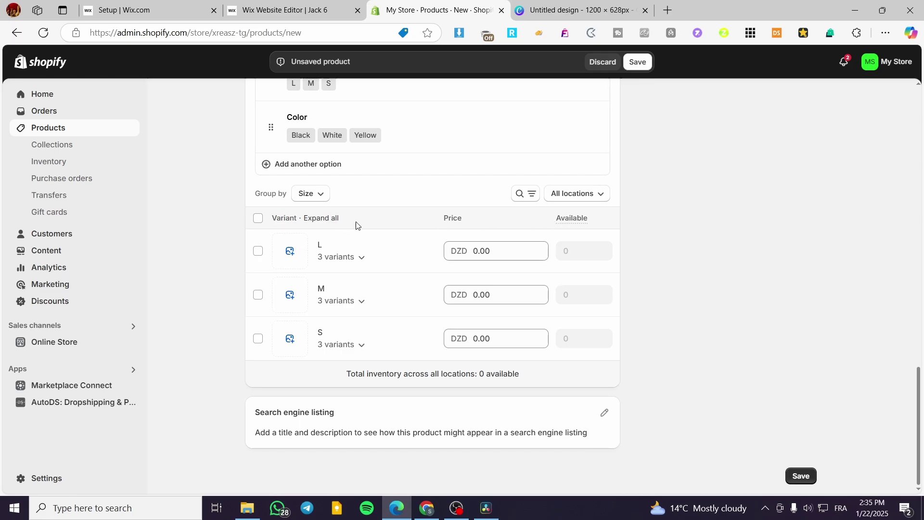
left_click(320, 198)
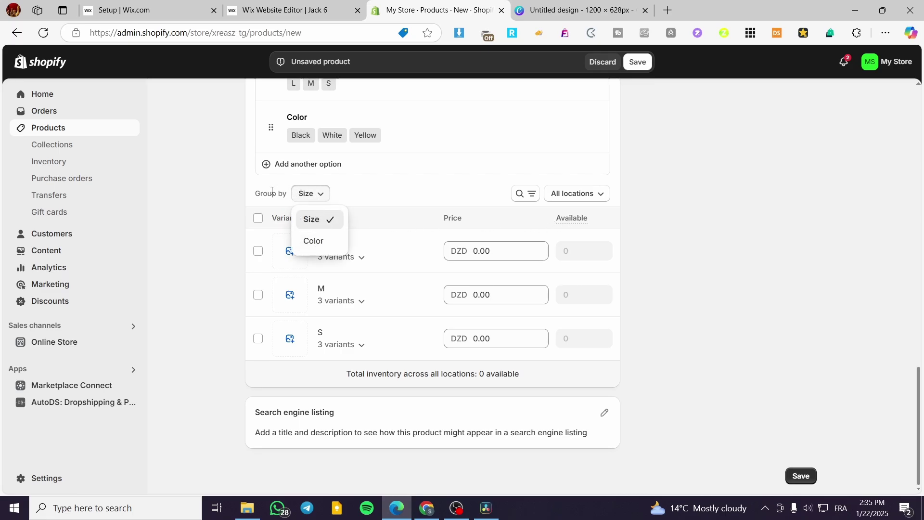
Step: Group variants by Color and price Black 110.00, White 130.00, Yellow 90.00 DZD
left_click(313, 241)
left_click(475, 259)
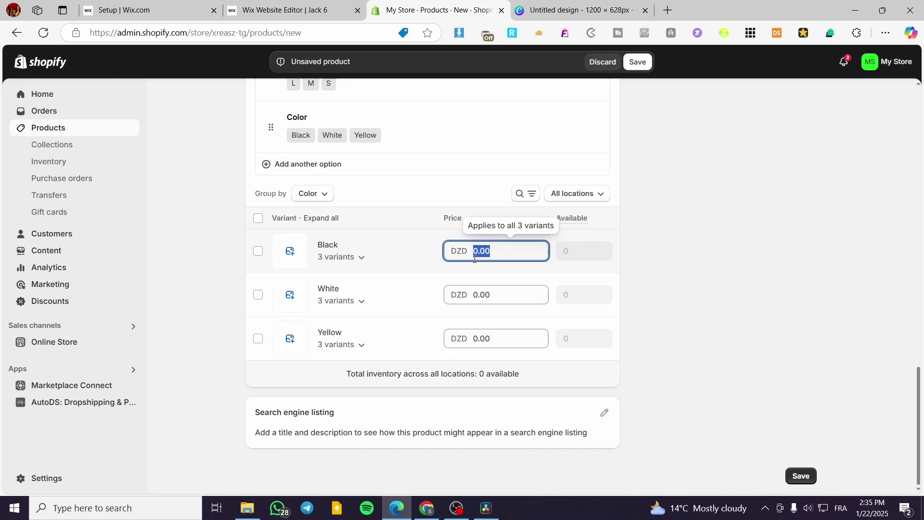
type("10")
left_click(479, 302)
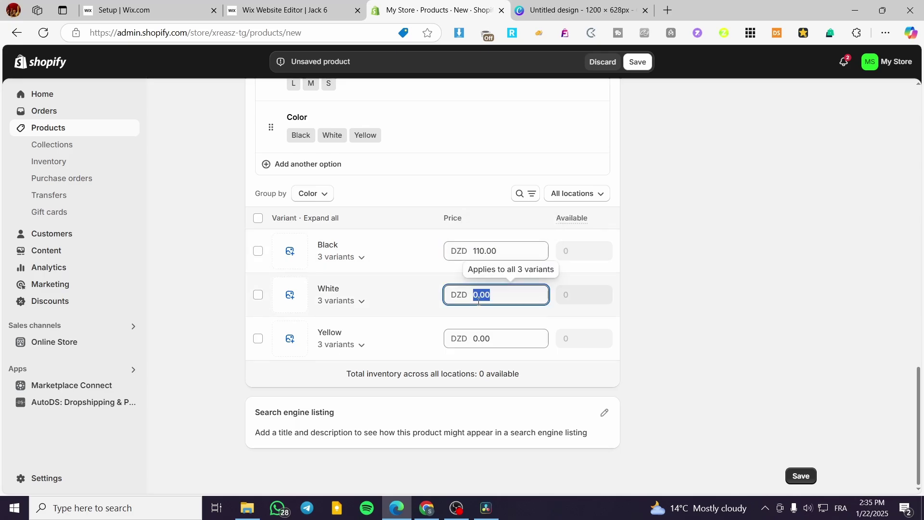
type("130")
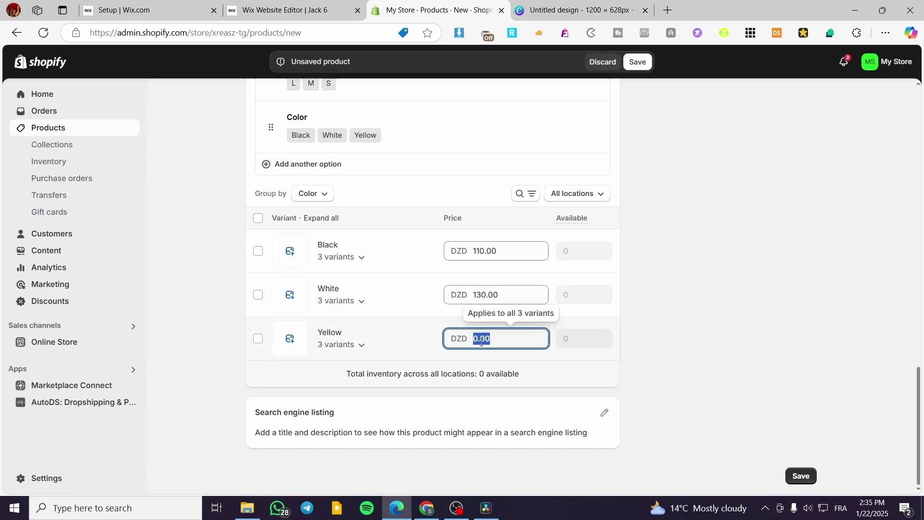
type("150")
key("Return")
scroll(390, 202, "down", 20)
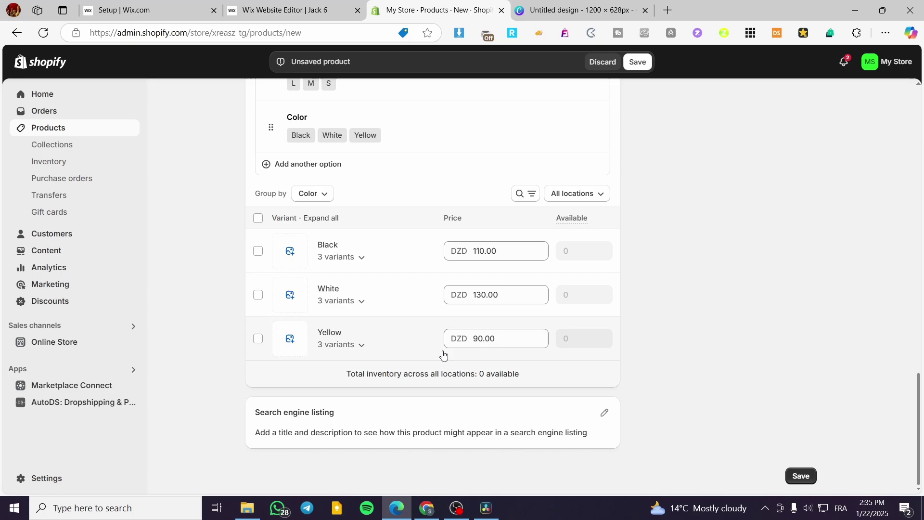
Step: Switch grouping back to Size, each size showing DZD 90.00 - 130.00
left_click(315, 193)
left_click(312, 217)
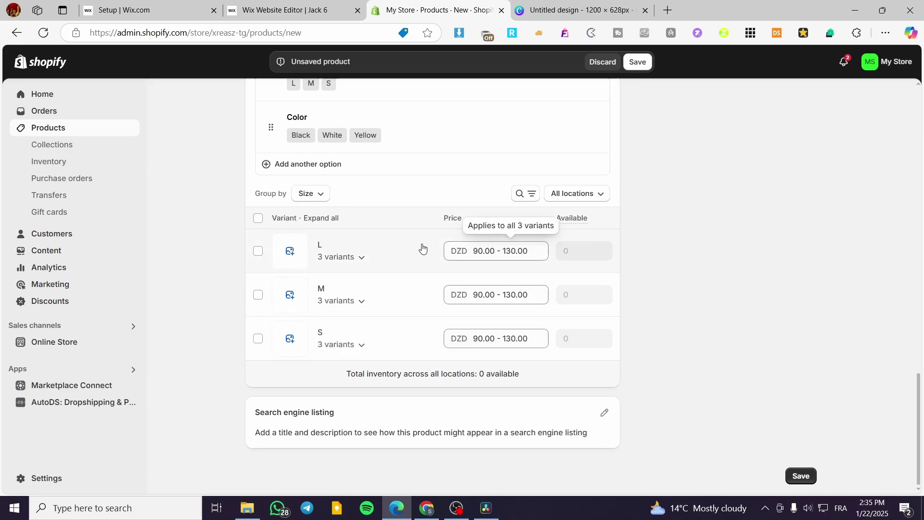